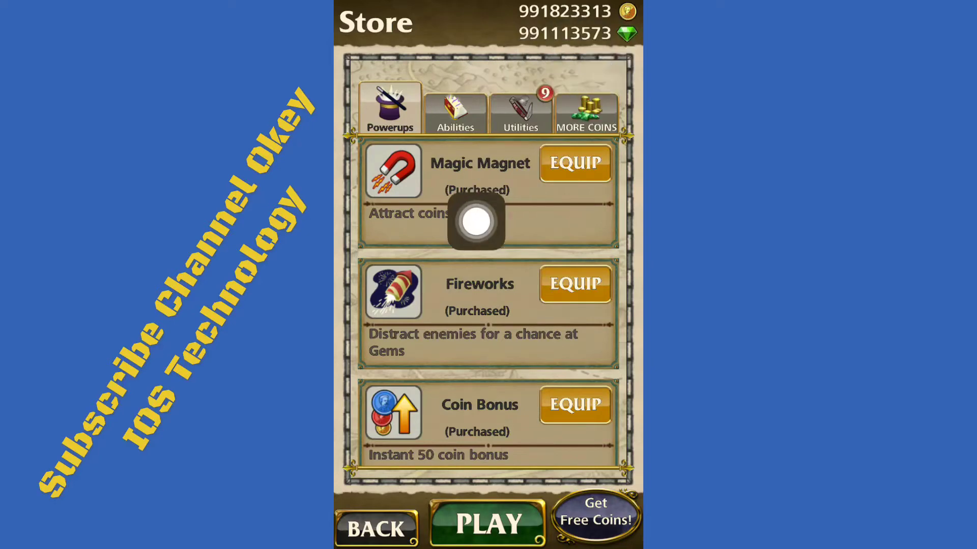
Step: From the home screen, load premiumhackedgames.bitballoon.com in Safari to get the PHG profile prompt
{"action": "left_click", "coordinate": [365, 220]}
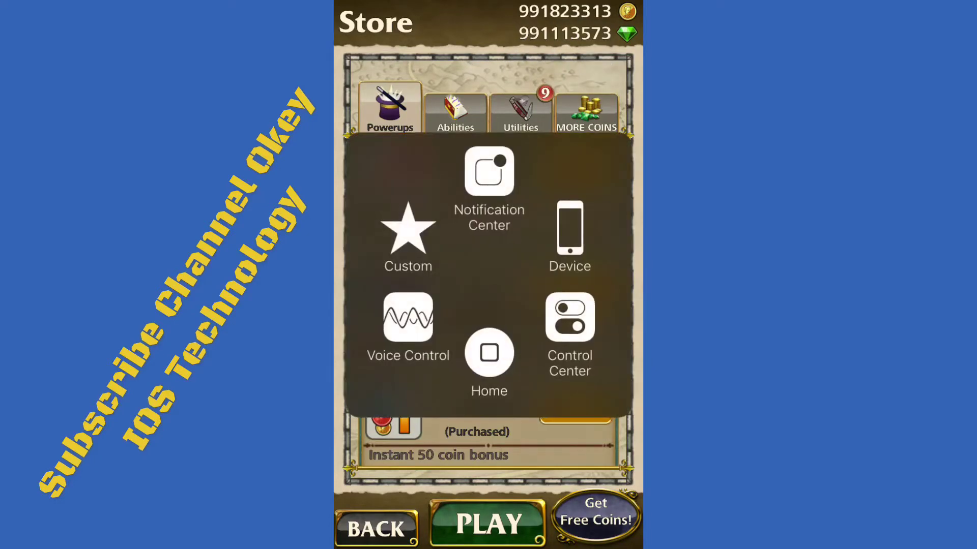
{"action": "left_click", "coordinate": [489, 353]}
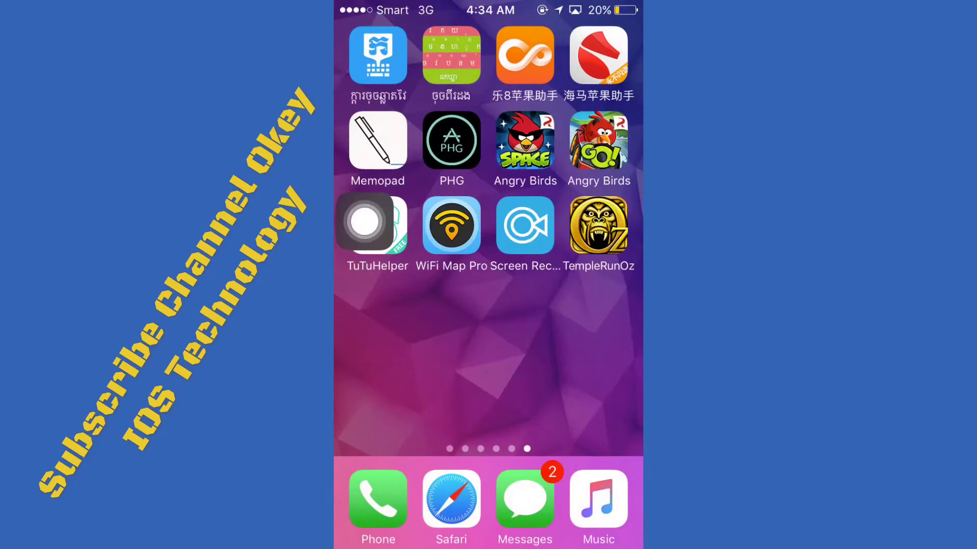
{"action": "left_click", "coordinate": [451, 500]}
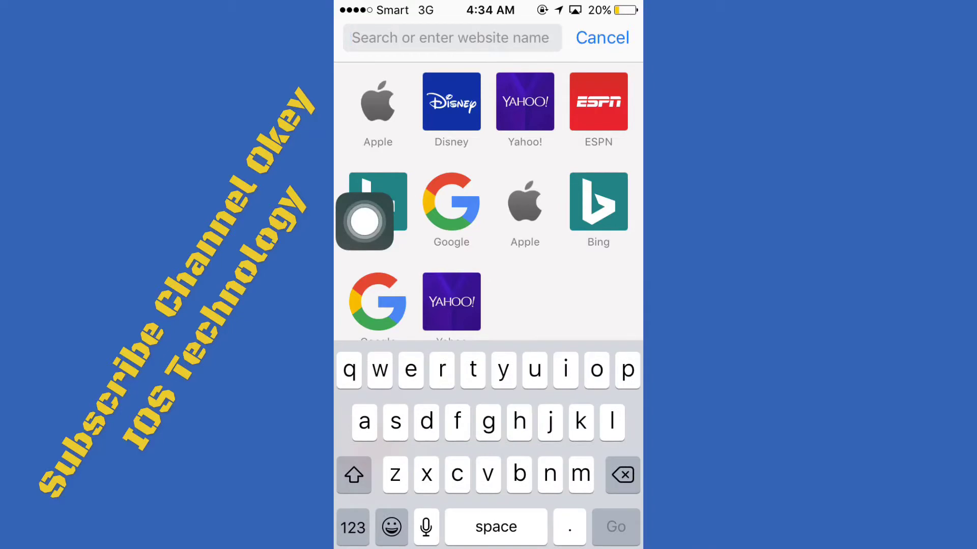
{"action": "left_click", "coordinate": [450, 38]}
{"action": "left_click", "coordinate": [377, 78]}
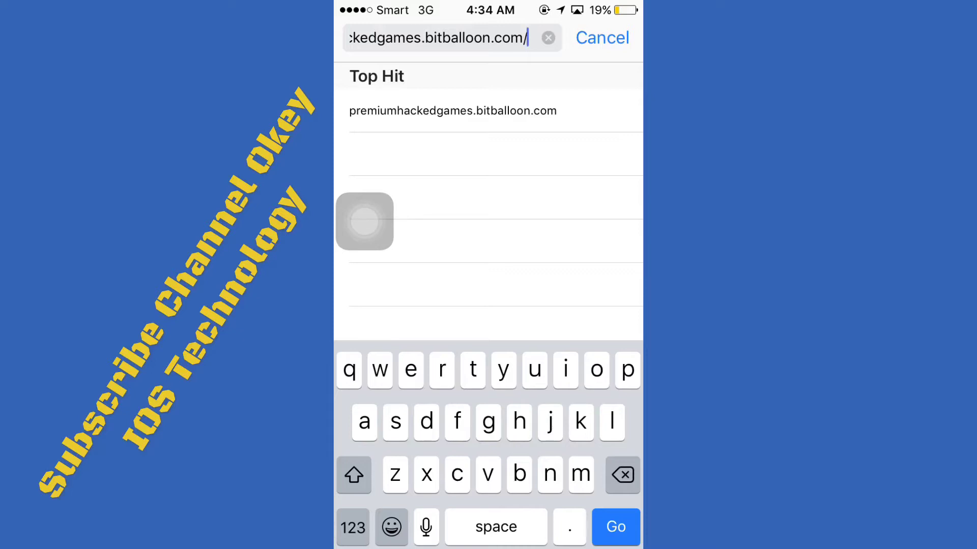
{"action": "left_click", "coordinate": [616, 526]}
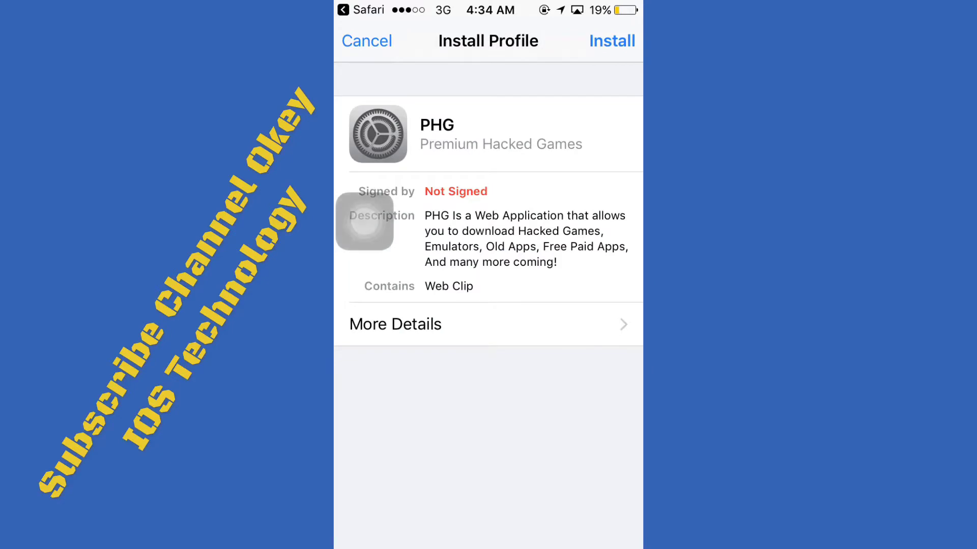
Step: Install the unsigned PHG Premium Hacked Games profile, accepting its warning, then go Home
{"action": "left_click", "coordinate": [612, 40]}
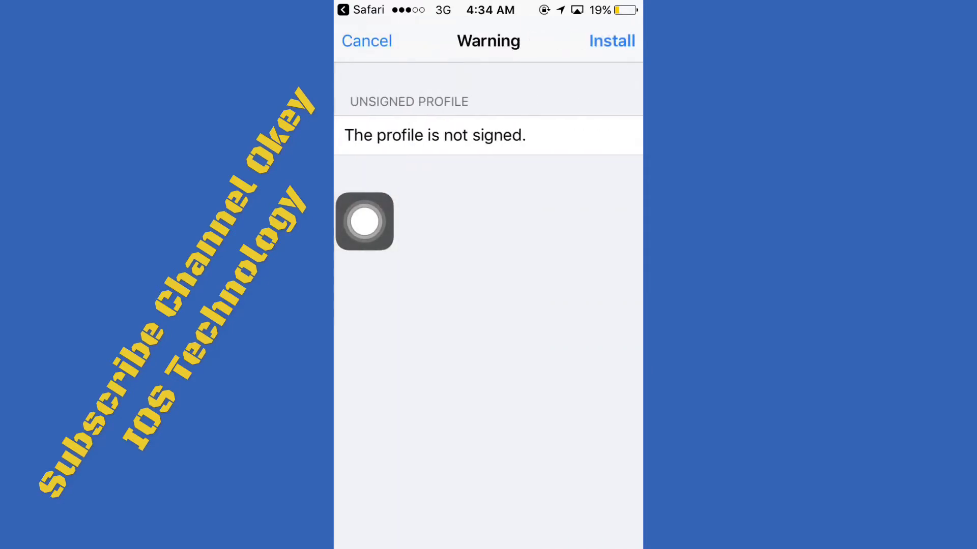
{"action": "left_click", "coordinate": [612, 40]}
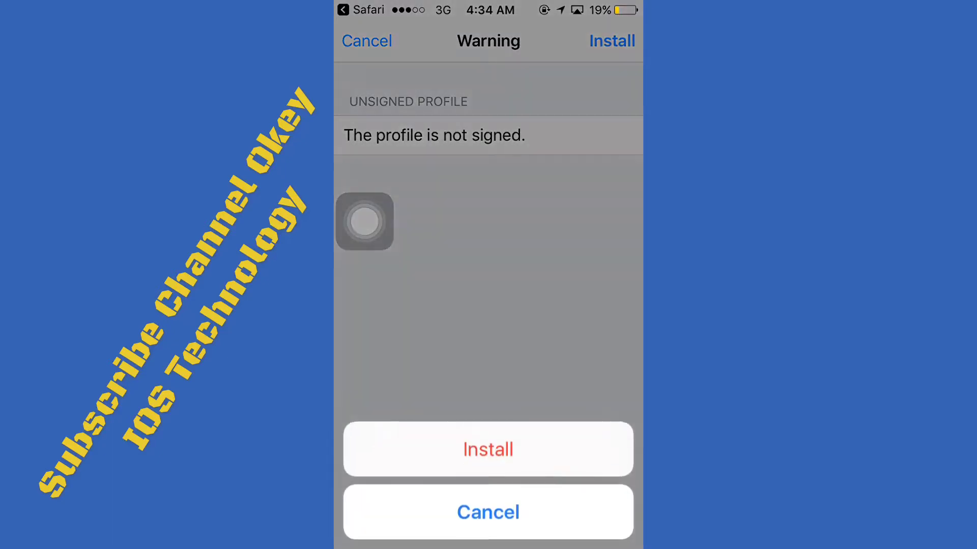
{"action": "left_click", "coordinate": [487, 449]}
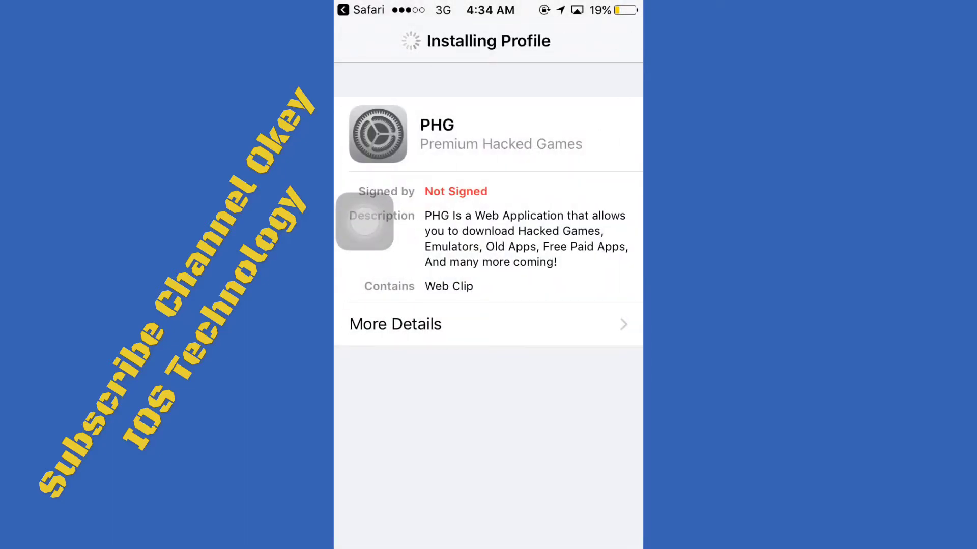
{"action": "left_click", "coordinate": [614, 40]}
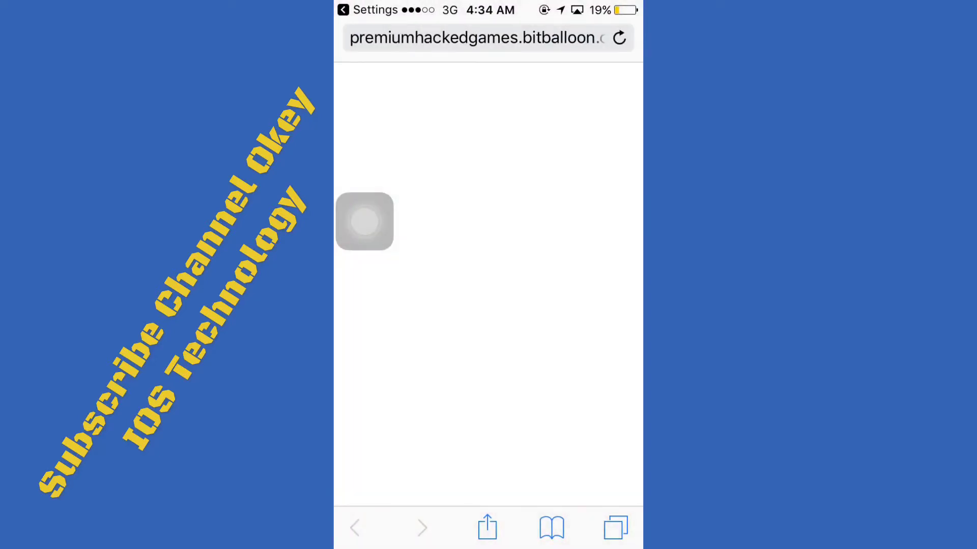
{"action": "key", "text": "super"}
Step: Swipe back through the home screen pages toward the new PHG icon
{"action": "mouse_move", "coordinate": [596, 228]}
{"action": "left_mouse_down"}
{"action": "mouse_move", "coordinate": [381, 229]}
{"action": "mouse_move", "coordinate": [595, 228]}
{"action": "left_mouse_up"}
{"action": "left_click_drag", "start_coordinate": [381, 229], "coordinate": [595, 229]}
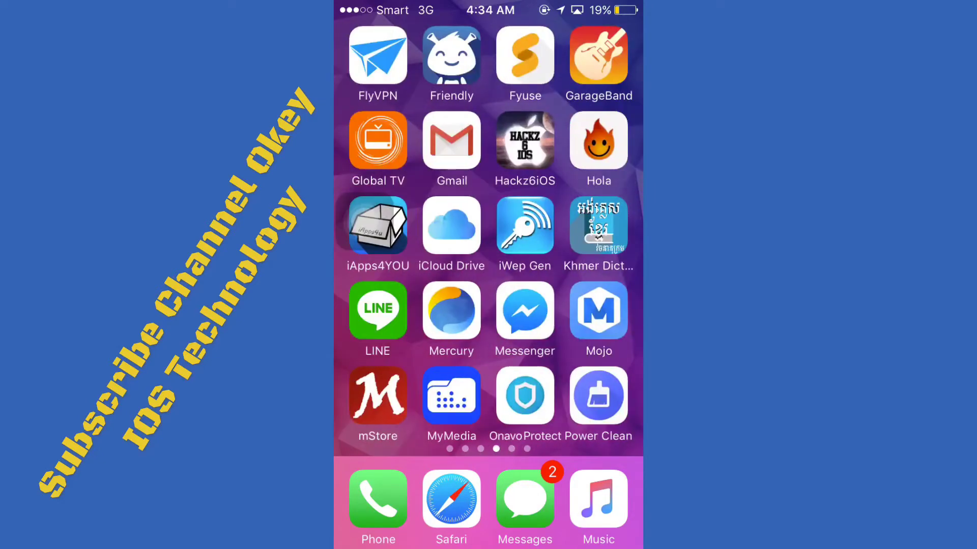
{"action": "left_click_drag", "start_coordinate": [382, 229], "coordinate": [595, 229]}
{"action": "left_click_drag", "start_coordinate": [382, 229], "coordinate": [596, 230]}
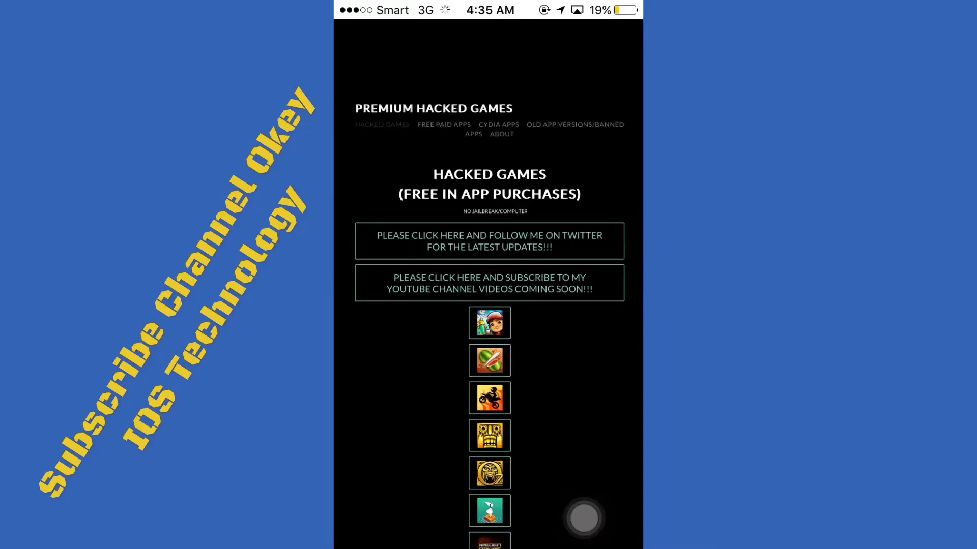
{"action": "scroll", "coordinate": [489, 306], "scroll_direction": "down", "scroll_amount": 4}
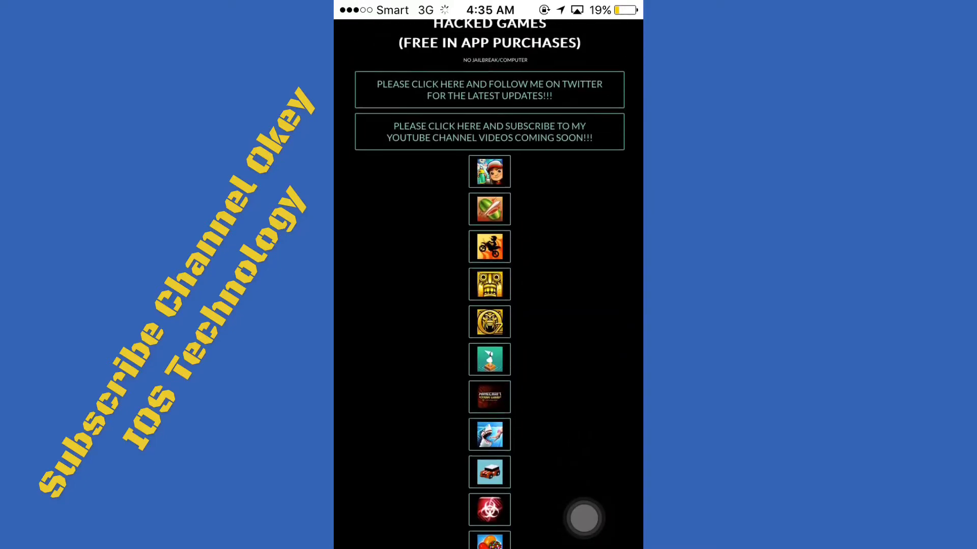
{"action": "scroll", "coordinate": [488, 274], "scroll_direction": "up", "scroll_amount": 3}
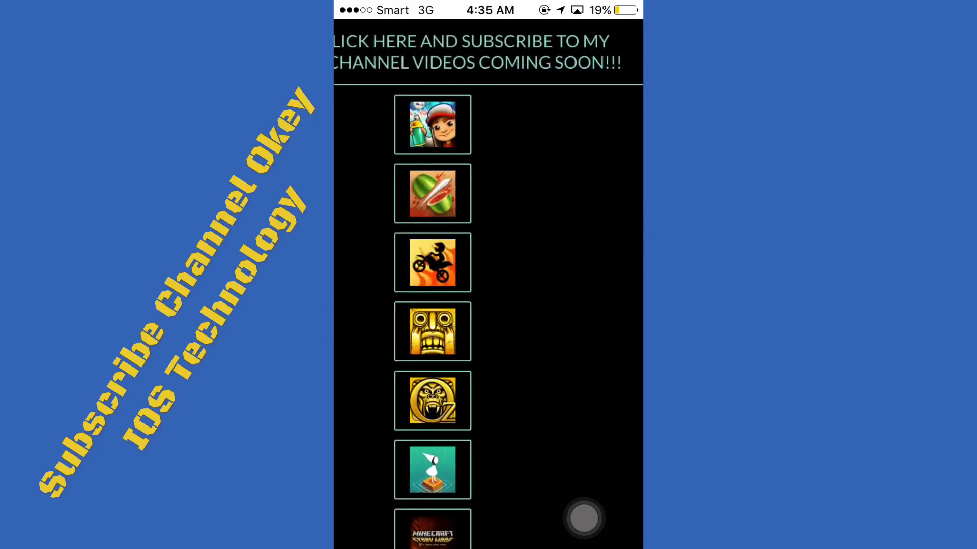
{"action": "scroll", "coordinate": [488, 306], "scroll_direction": "down", "scroll_amount": 5}
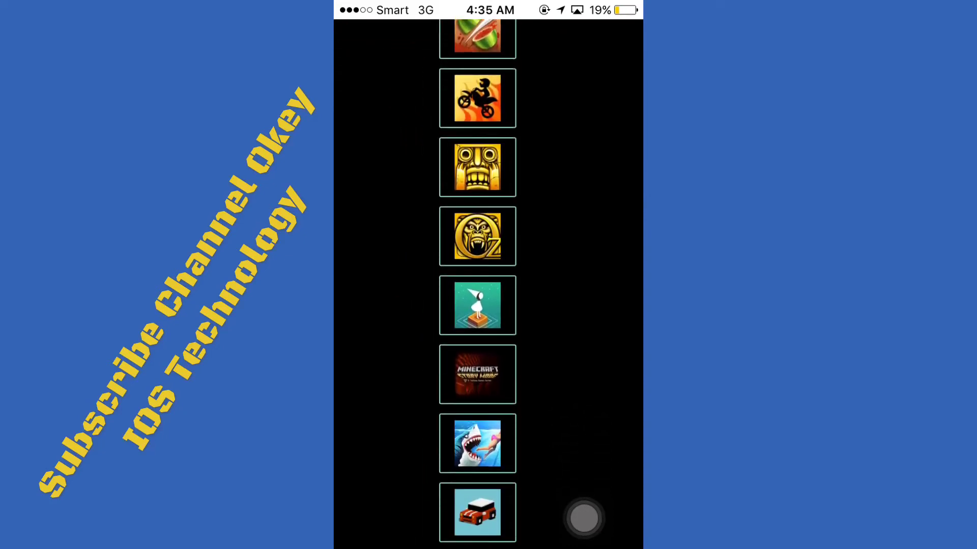
{"action": "scroll", "coordinate": [477, 306], "scroll_direction": "down", "scroll_amount": 5}
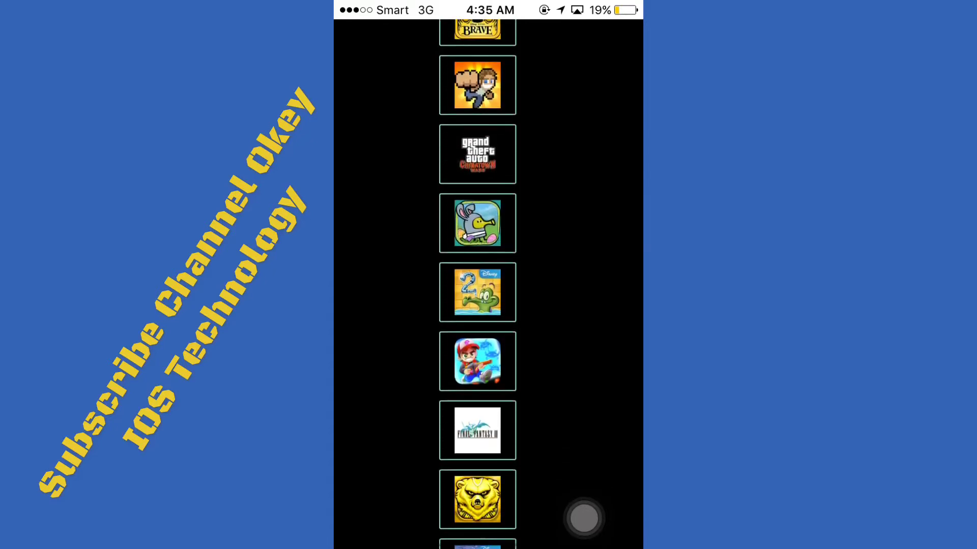
{"action": "scroll", "coordinate": [479, 305], "scroll_direction": "down", "scroll_amount": 5}
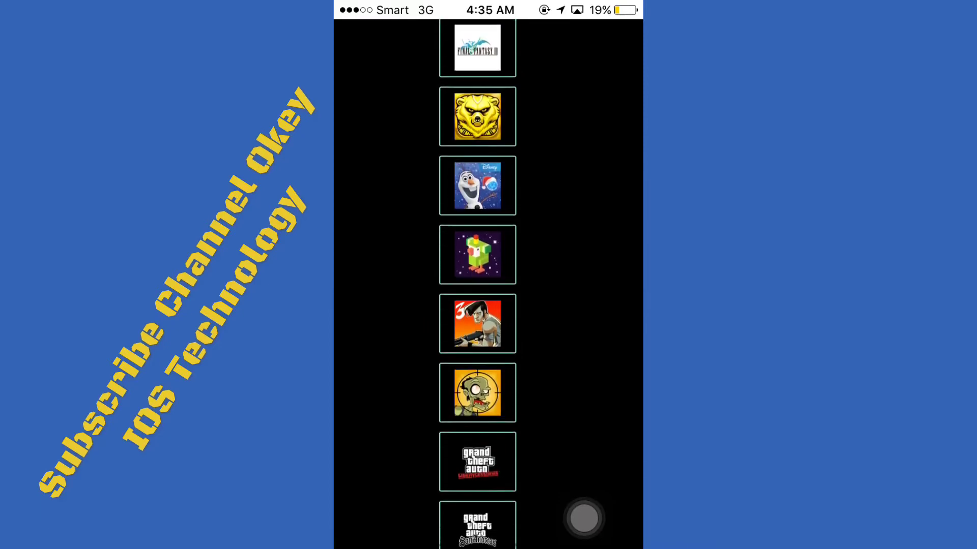
{"action": "scroll", "coordinate": [478, 306], "scroll_direction": "down", "scroll_amount": 3}
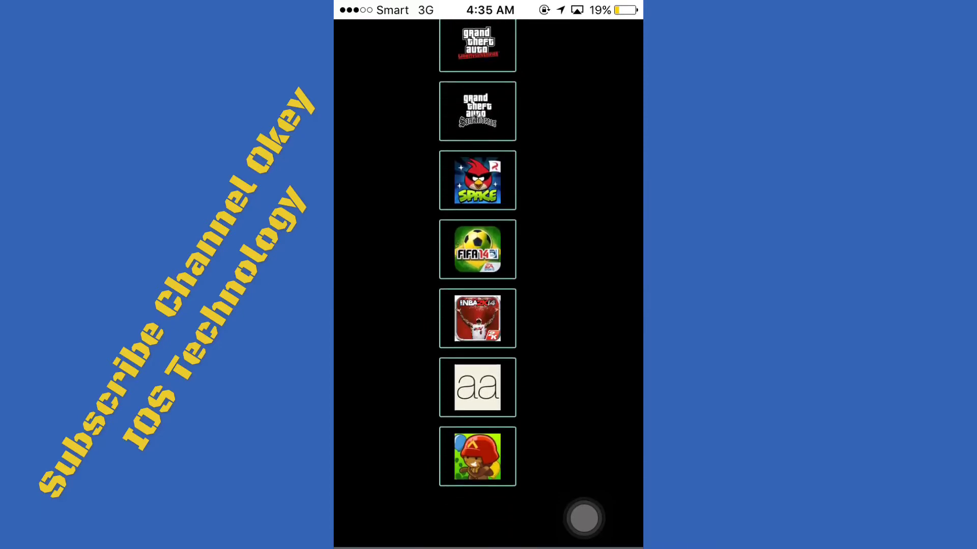
{"action": "scroll", "coordinate": [478, 305], "scroll_direction": "up", "scroll_amount": 5}
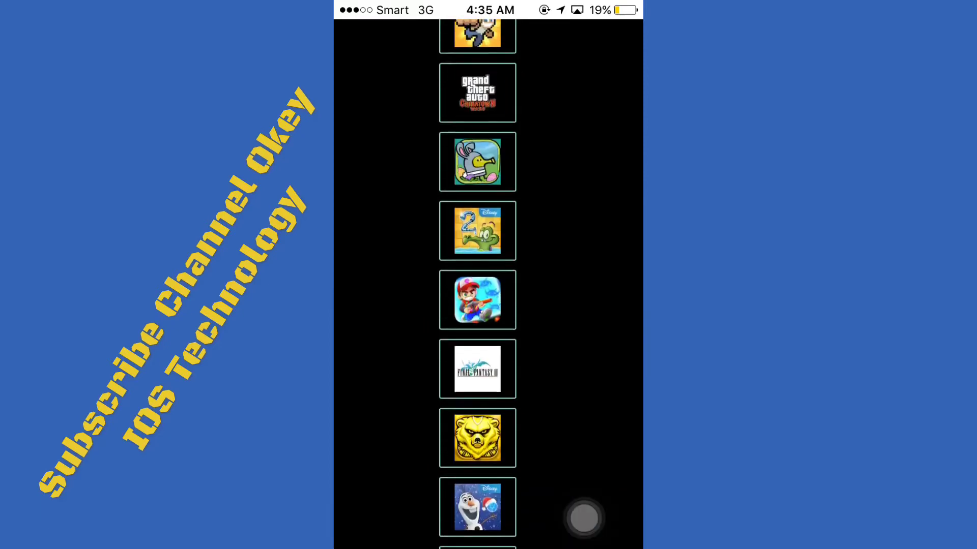
{"action": "scroll", "coordinate": [477, 305], "scroll_direction": "up", "scroll_amount": 4}
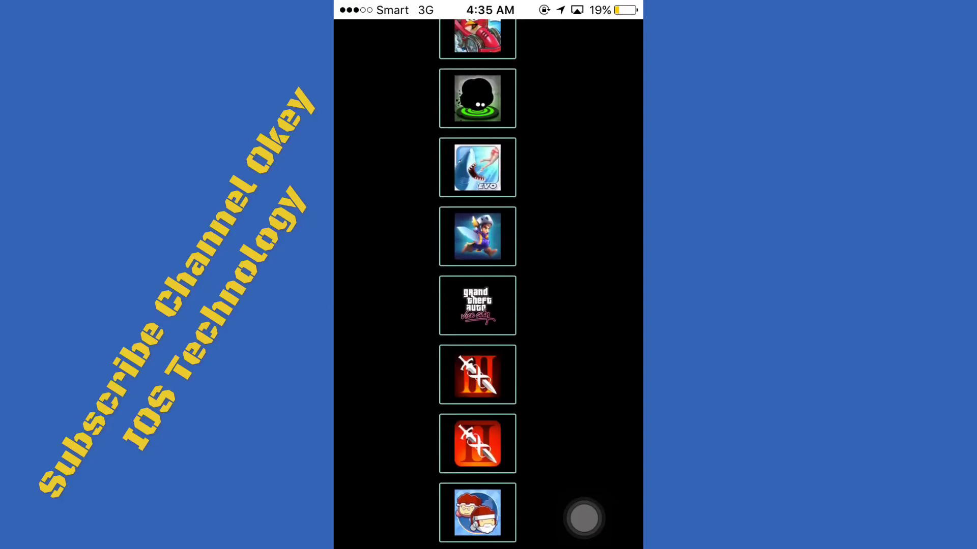
{"action": "scroll", "coordinate": [478, 305], "scroll_direction": "down", "scroll_amount": 2}
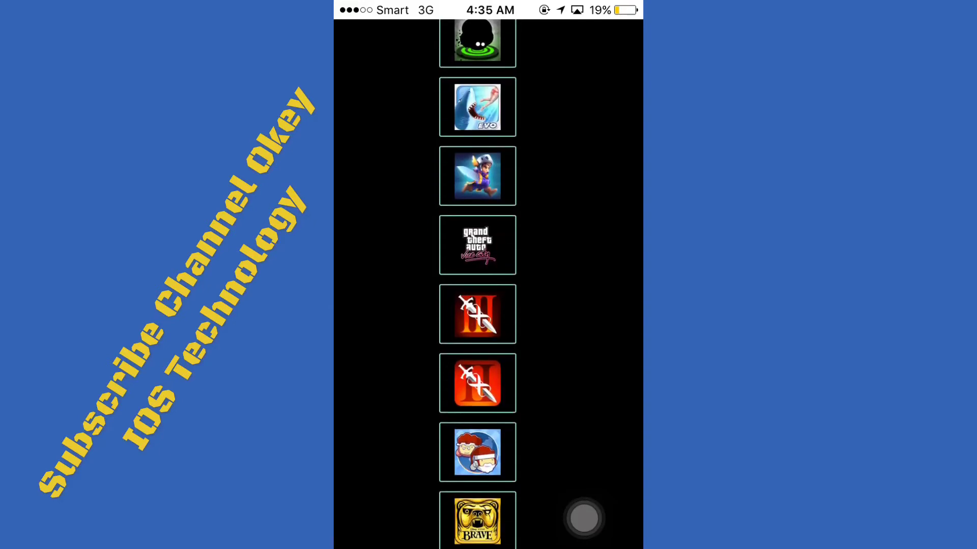
Step: Confirm installing the upper Infinity Blade III, then return Home via AssistiveTouch
{"action": "left_click", "coordinate": [477, 315]}
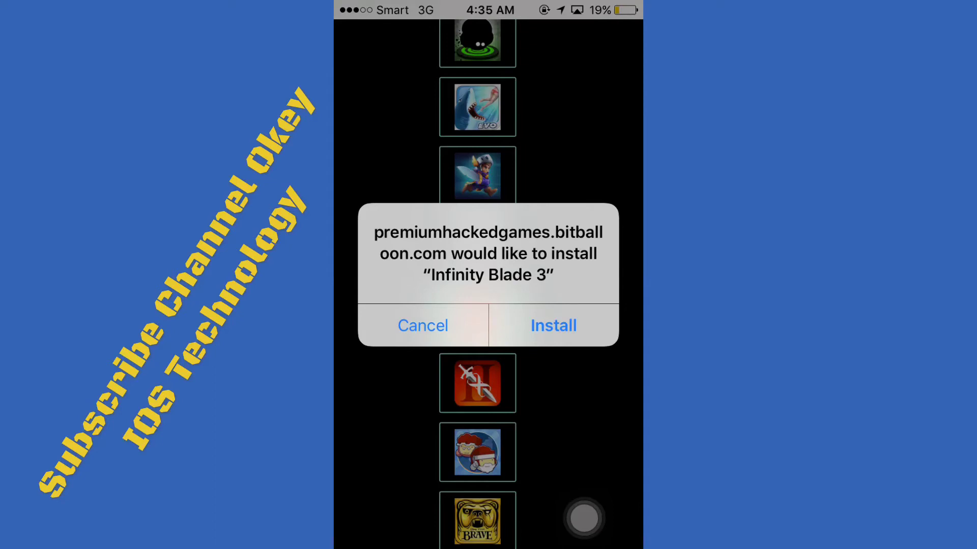
{"action": "left_click", "coordinate": [553, 326]}
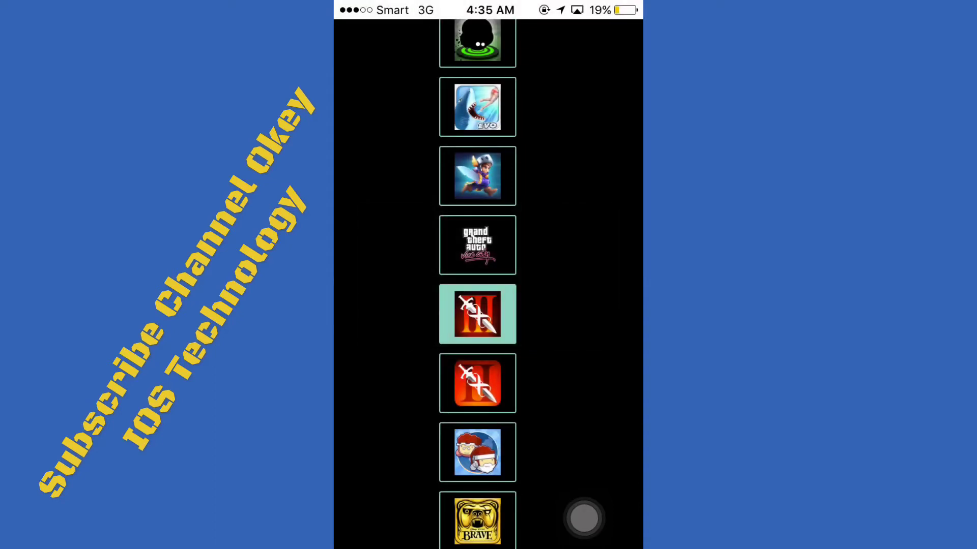
{"action": "left_click", "coordinate": [585, 517]}
{"action": "left_click", "coordinate": [488, 354]}
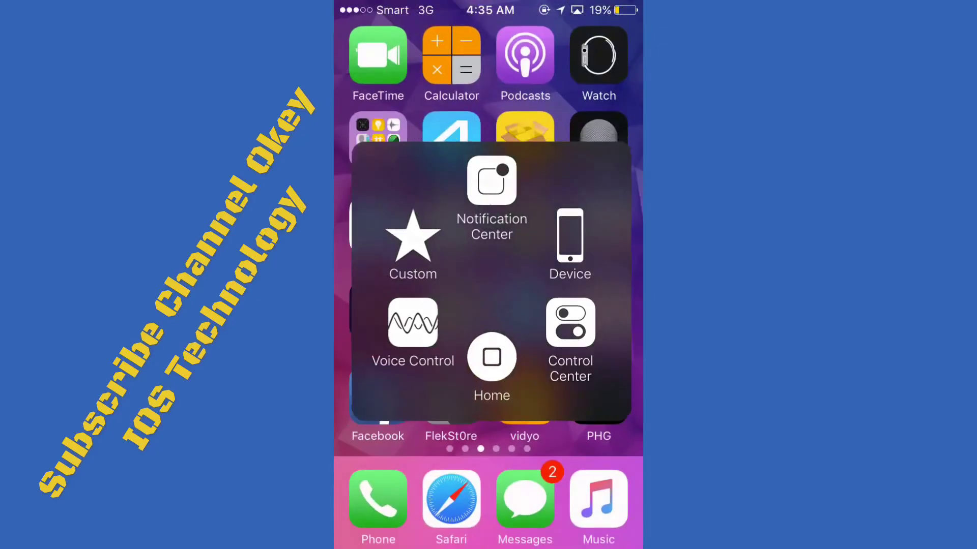
Step: Swipe to another home page and dismiss the Edit Home Screen notice
{"action": "left_click_drag", "start_coordinate": [595, 229], "coordinate": [382, 229]}
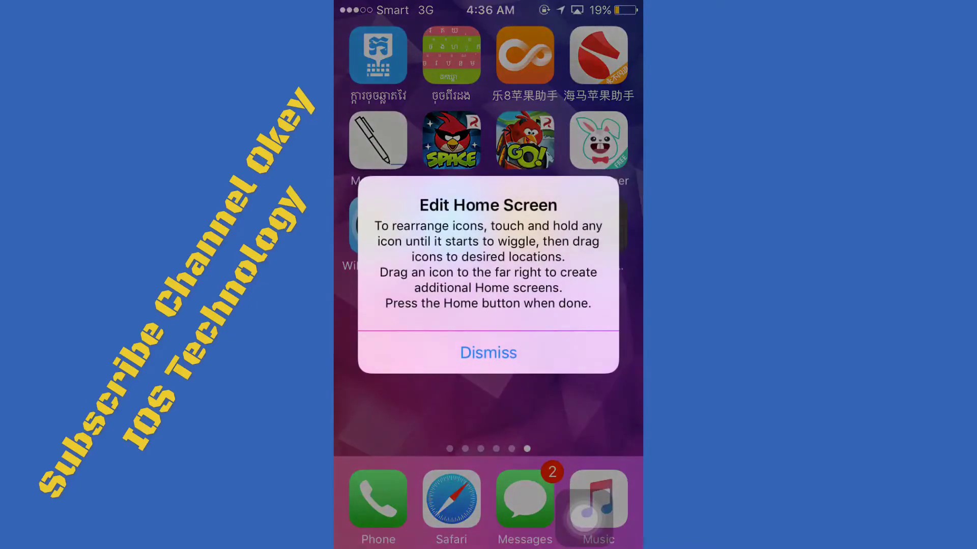
{"action": "left_click", "coordinate": [487, 353]}
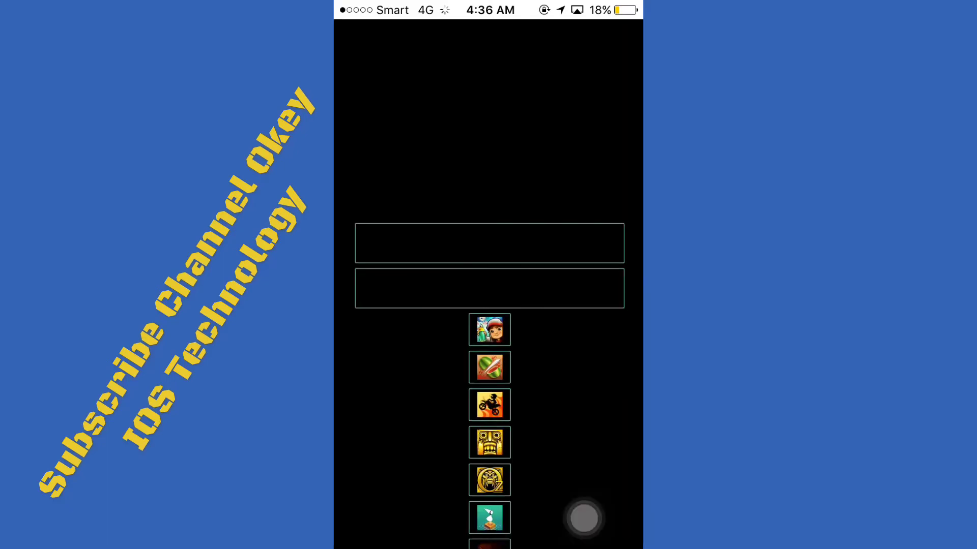
{"action": "scroll", "coordinate": [490, 305], "scroll_direction": "down", "scroll_amount": 10}
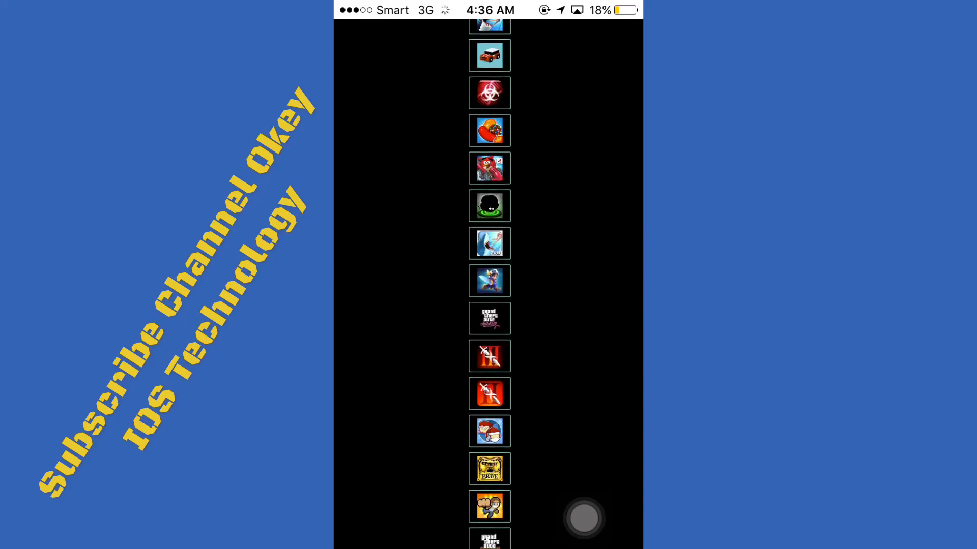
{"action": "scroll", "coordinate": [489, 306], "scroll_direction": "down", "scroll_amount": 10}
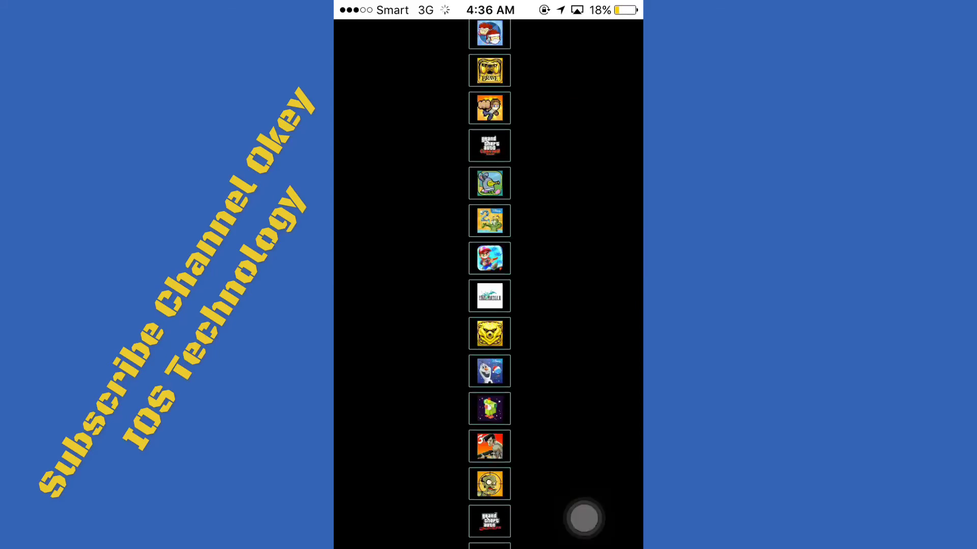
{"action": "scroll", "coordinate": [489, 306], "scroll_direction": "down", "scroll_amount": 5}
{"action": "scroll", "coordinate": [489, 305], "scroll_direction": "up", "scroll_amount": 8}
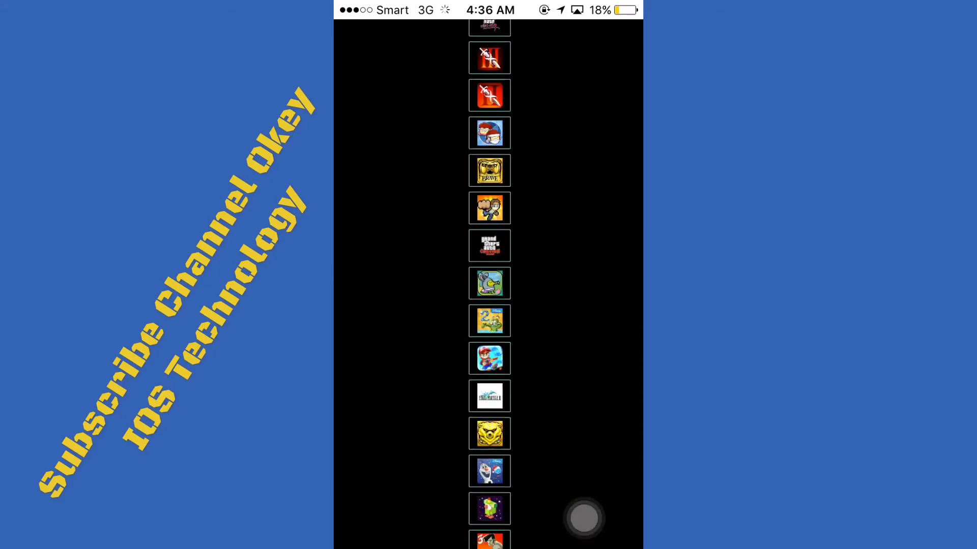
{"action": "scroll", "coordinate": [489, 305], "scroll_direction": "down", "scroll_amount": 10}
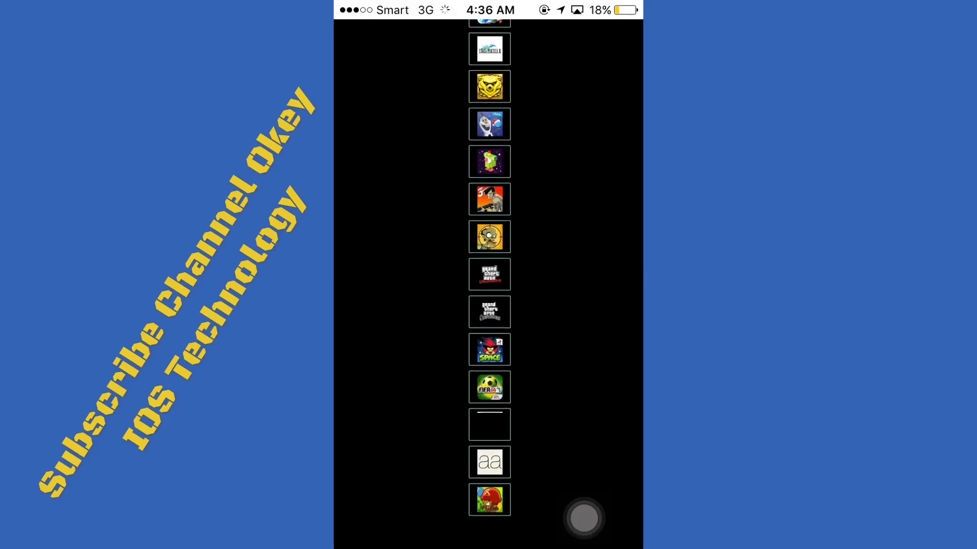
{"action": "scroll", "coordinate": [489, 344], "scroll_direction": "up", "scroll_amount": 8}
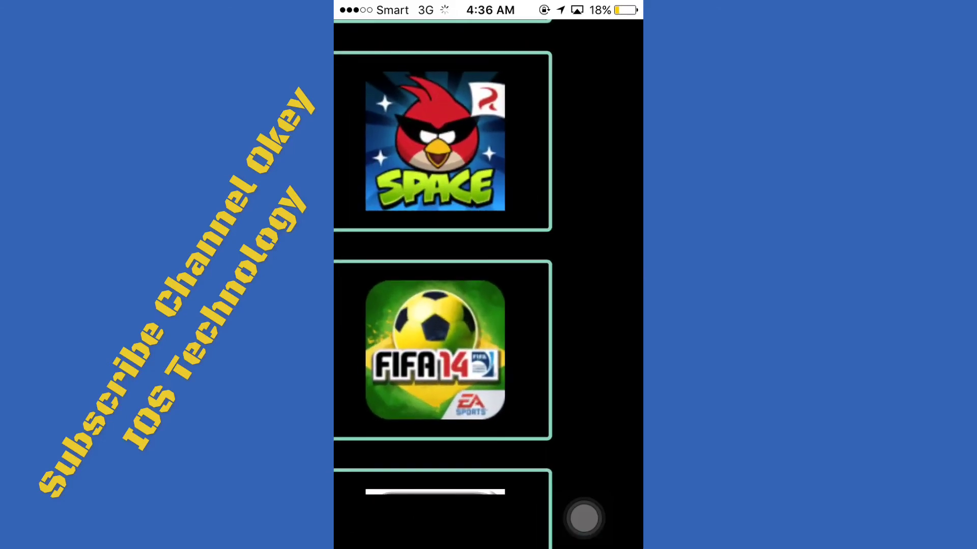
Step: Open AssistiveTouch to start leaving PHG for the home screen
{"action": "left_click", "coordinate": [585, 517]}
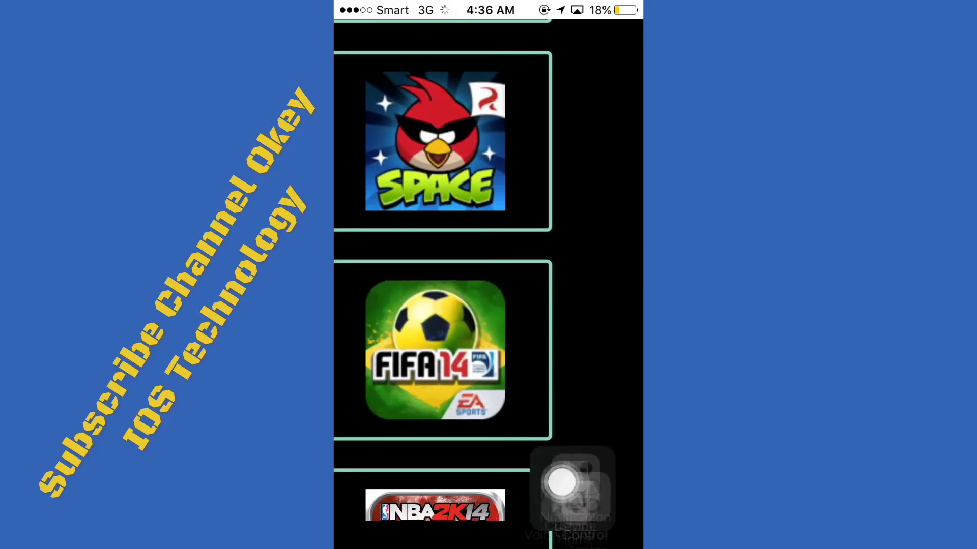
Step: Return Home and flip through the pages to the one holding Vidyo
{"action": "left_click", "coordinate": [490, 353]}
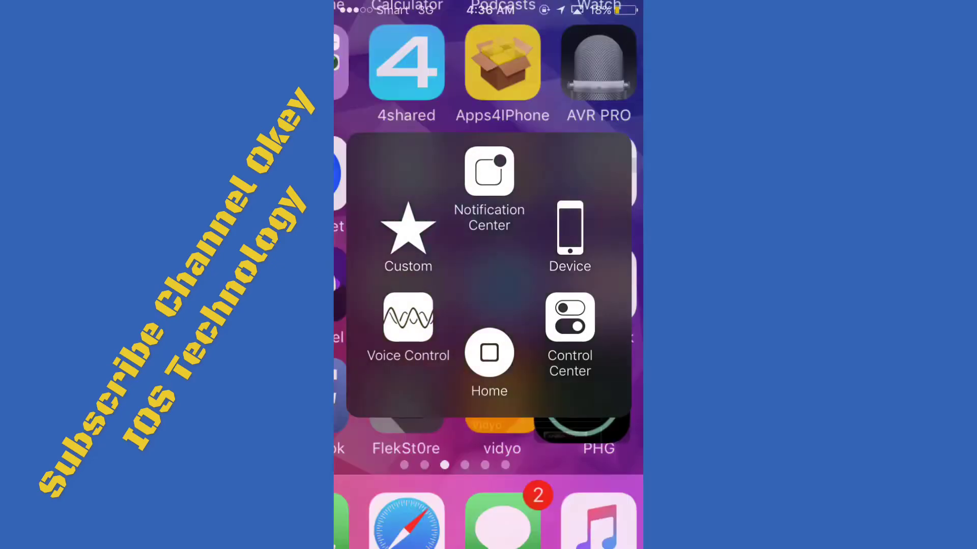
{"action": "left_click", "coordinate": [488, 76]}
{"action": "left_click_drag", "start_coordinate": [596, 229], "coordinate": [367, 229]}
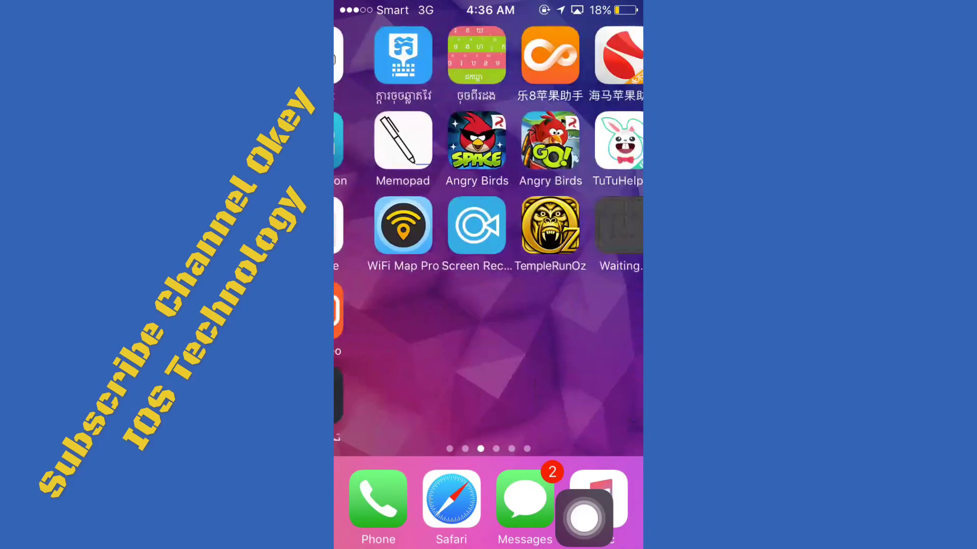
{"action": "mouse_move", "coordinate": [596, 229]}
{"action": "left_mouse_down"}
{"action": "mouse_move", "coordinate": [367, 230]}
{"action": "mouse_move", "coordinate": [595, 228]}
{"action": "left_mouse_up"}
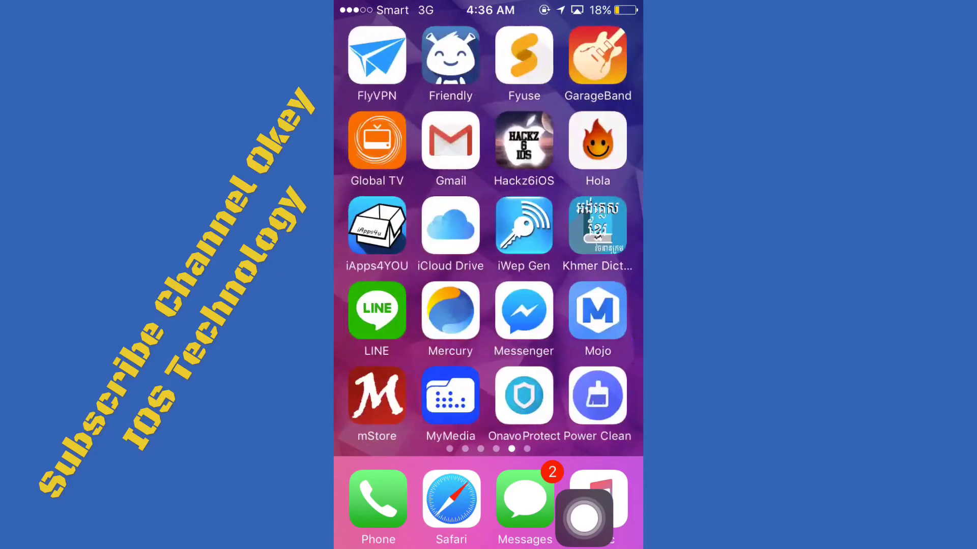
{"action": "left_click_drag", "start_coordinate": [366, 229], "coordinate": [595, 229]}
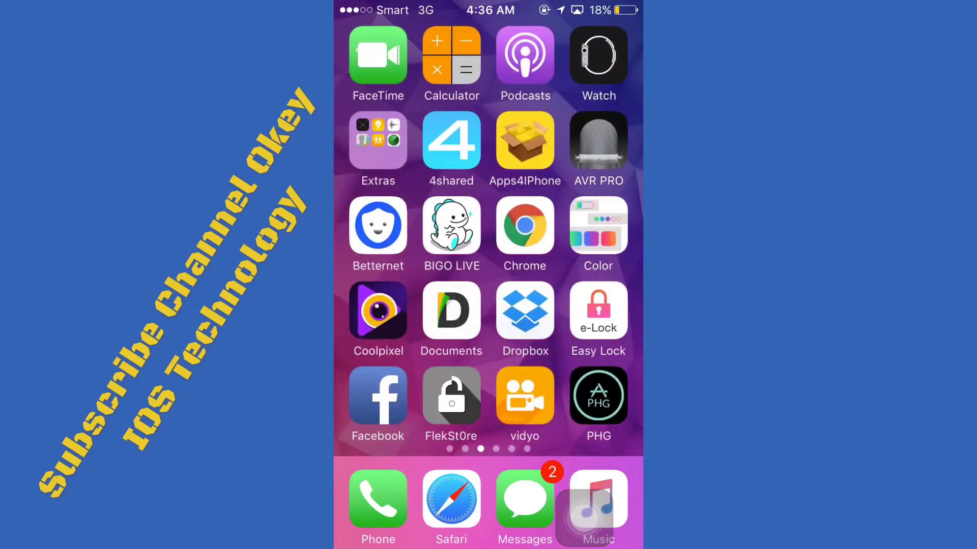
Step: Launch Vidyo and show the AirPlay mirroring choices from Control Center
{"action": "left_click", "coordinate": [525, 397]}
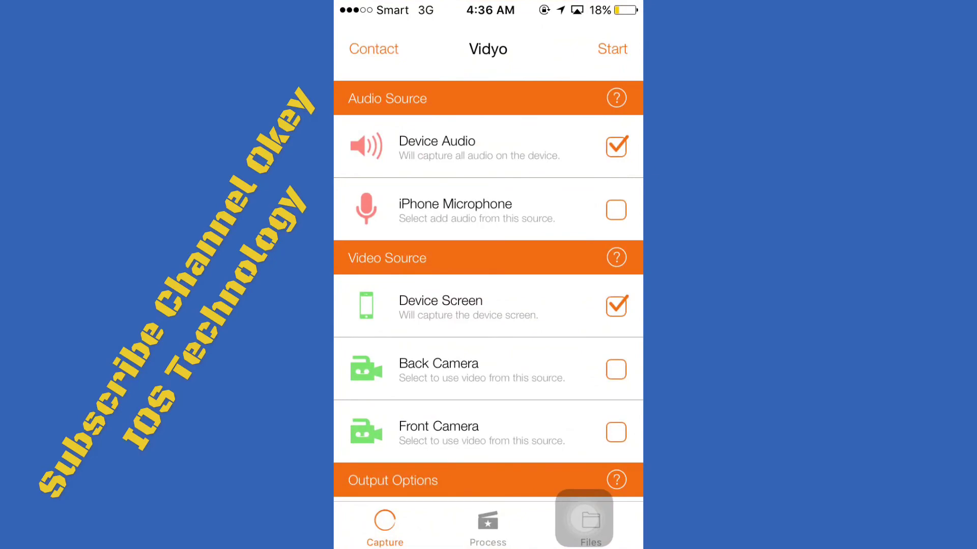
{"action": "left_click_drag", "start_coordinate": [488, 545], "coordinate": [488, 305]}
{"action": "left_click", "coordinate": [487, 343]}
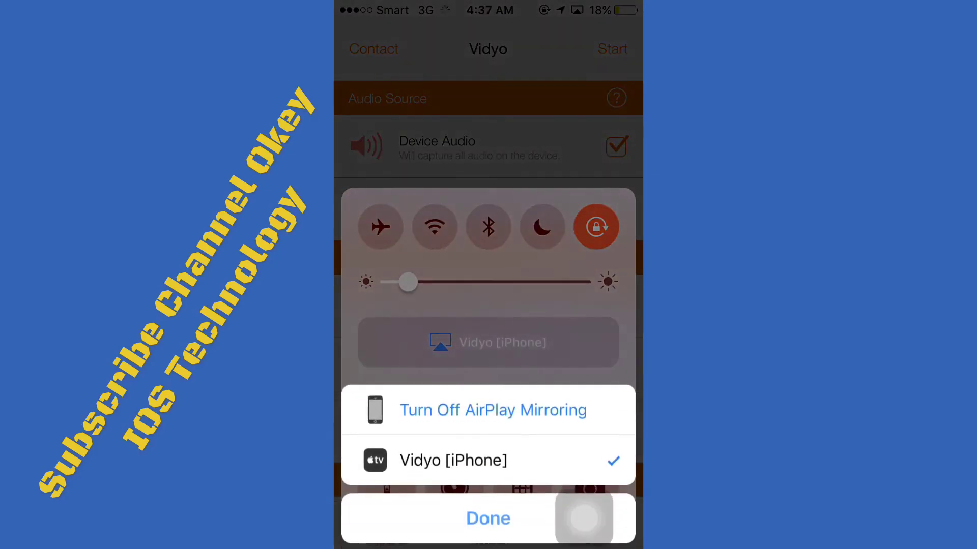